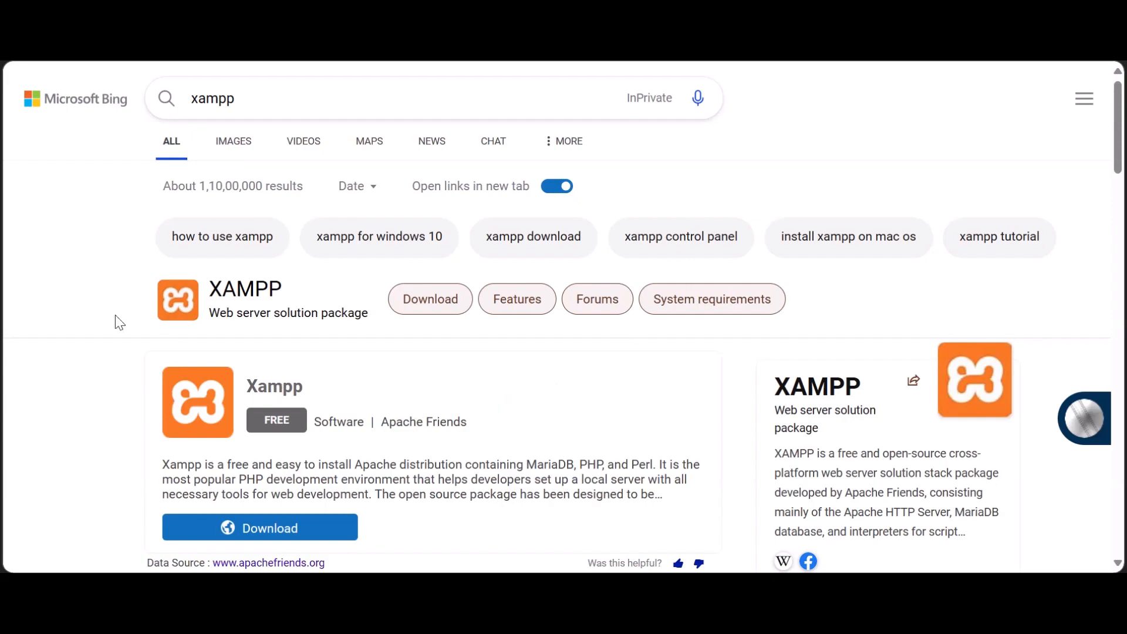
Open the Apache Friends XAMPP download page from the search results.
{"action": "scroll", "coordinate": [76, 290], "scroll_direction": "down", "scroll_amount": 3}
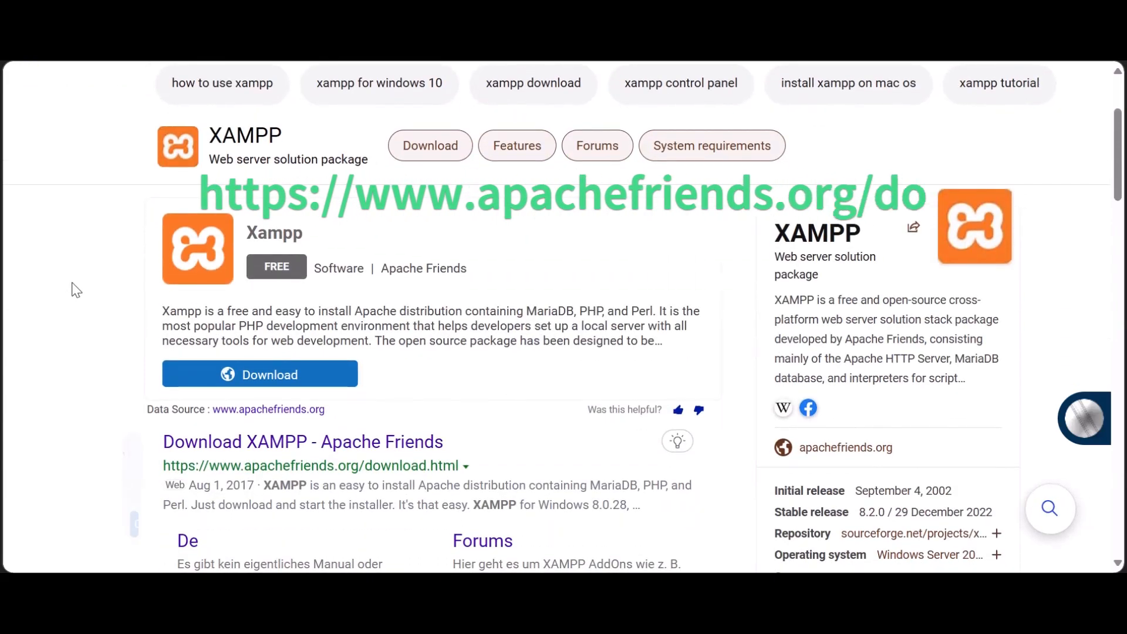
{"action": "scroll", "coordinate": [76, 291], "scroll_direction": "up", "scroll_amount": 3}
{"action": "scroll", "coordinate": [76, 290], "scroll_direction": "down", "scroll_amount": 5}
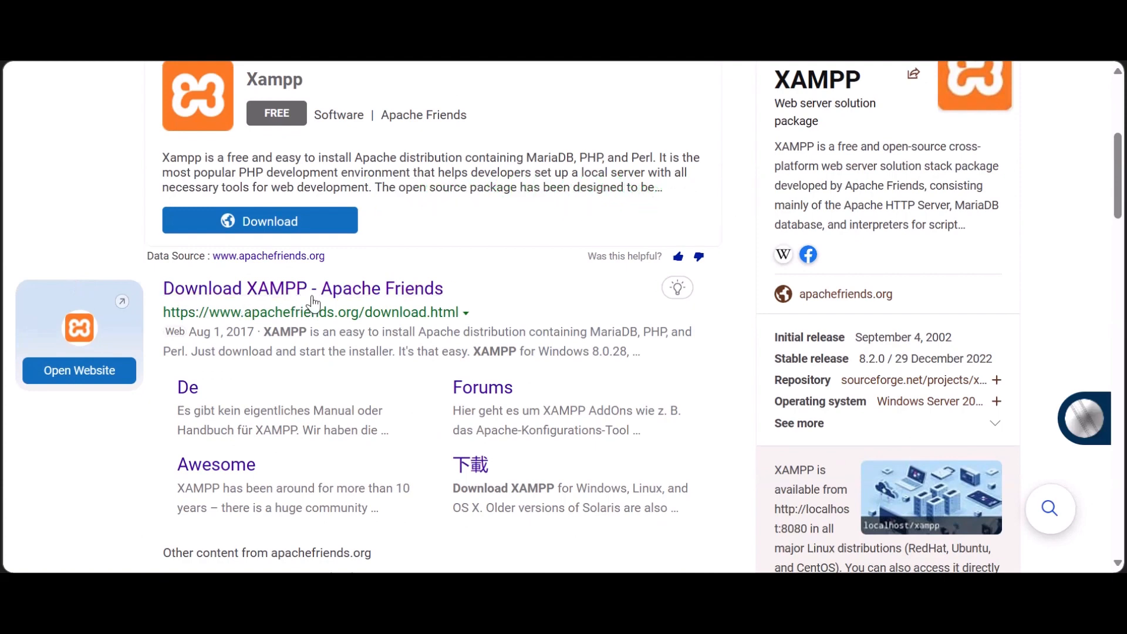
{"action": "left_click", "coordinate": [380, 293]}
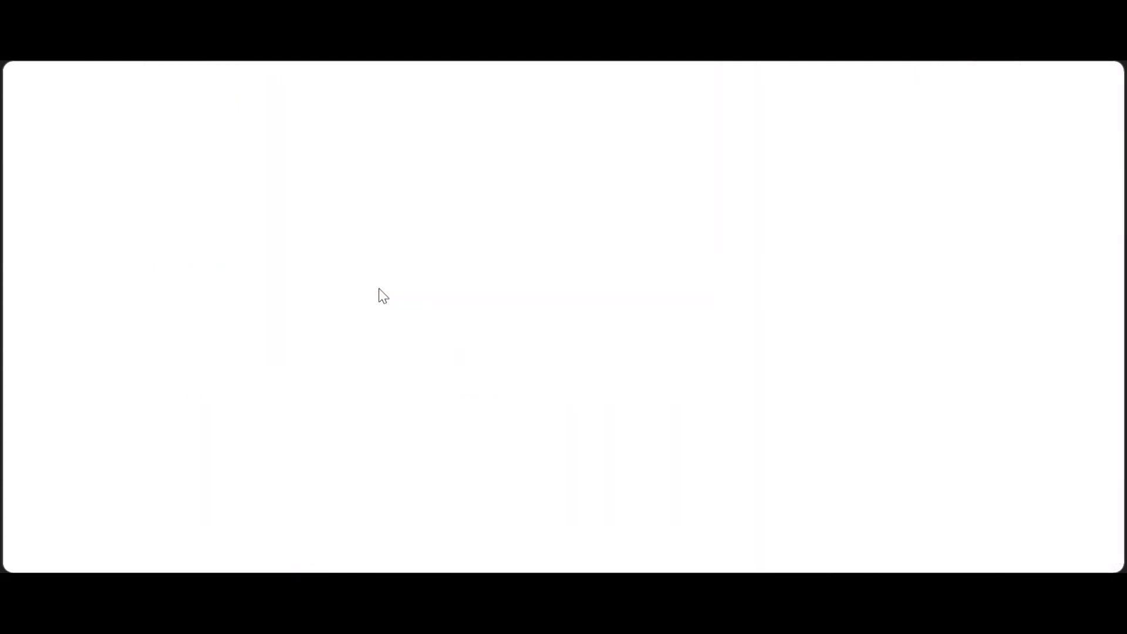
Download the 64-bit XAMPP for Windows installer, version 8.0.28 / PHP 8.0.28.
{"action": "scroll", "coordinate": [299, 276], "scroll_direction": "down", "scroll_amount": 1}
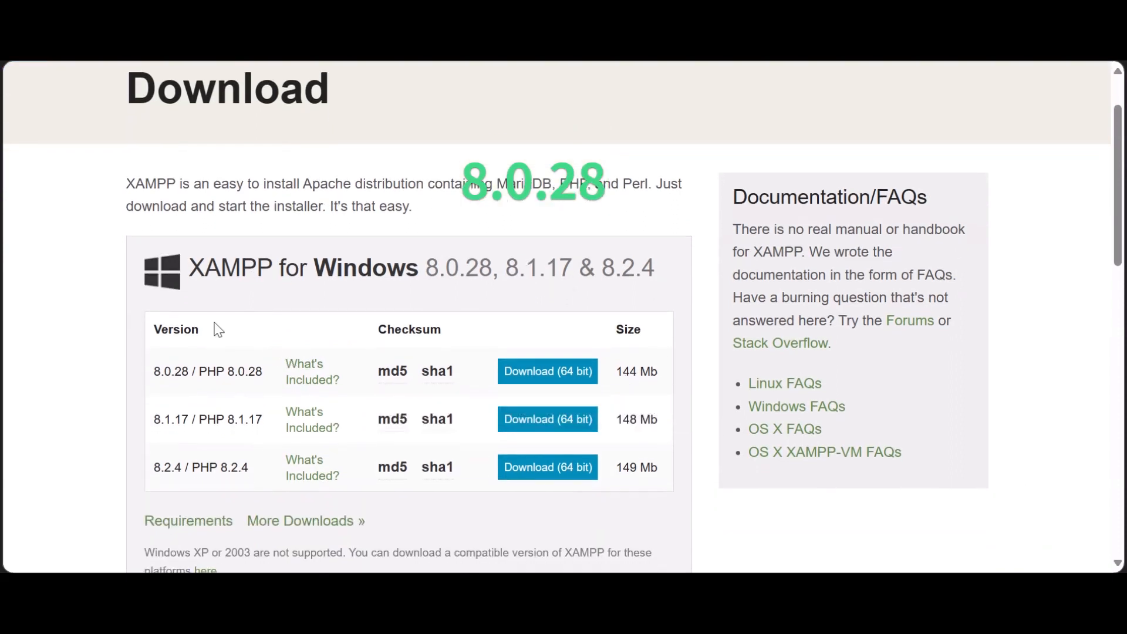
{"action": "scroll", "coordinate": [290, 351], "scroll_direction": "up", "scroll_amount": 1}
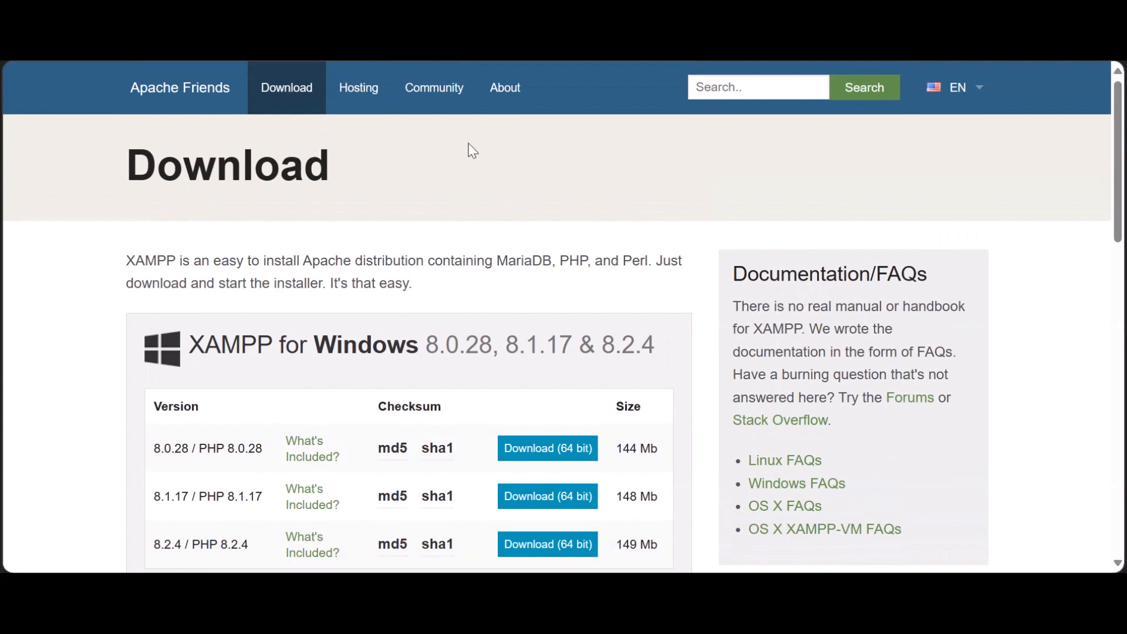
{"action": "scroll", "coordinate": [554, 352], "scroll_direction": "down", "scroll_amount": 4}
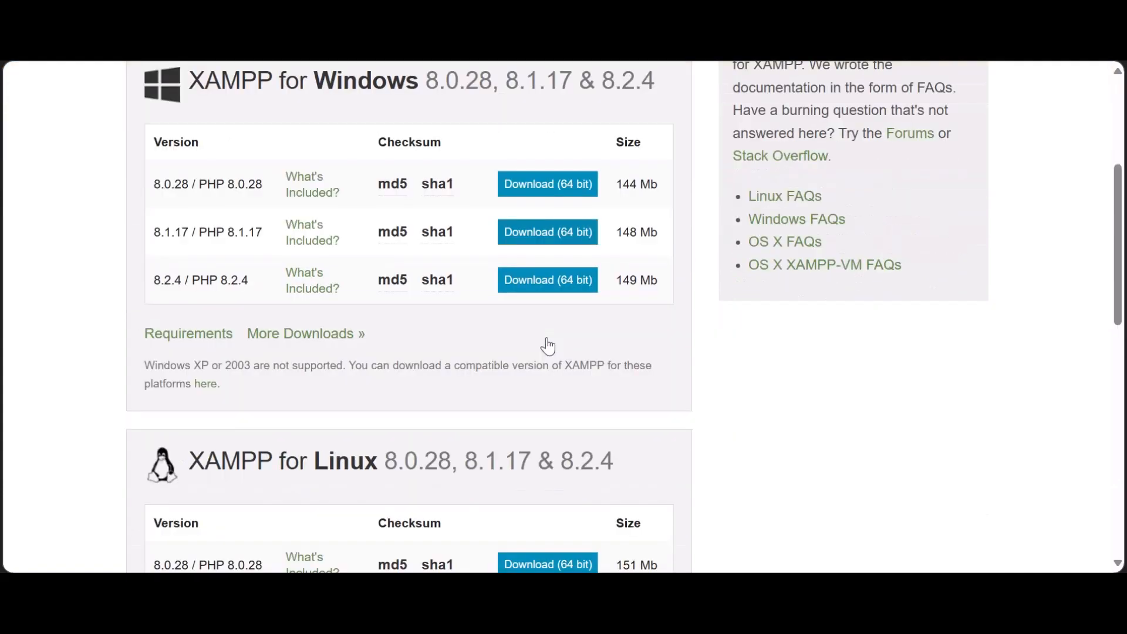
{"action": "scroll", "coordinate": [709, 384], "scroll_direction": "up", "scroll_amount": 4}
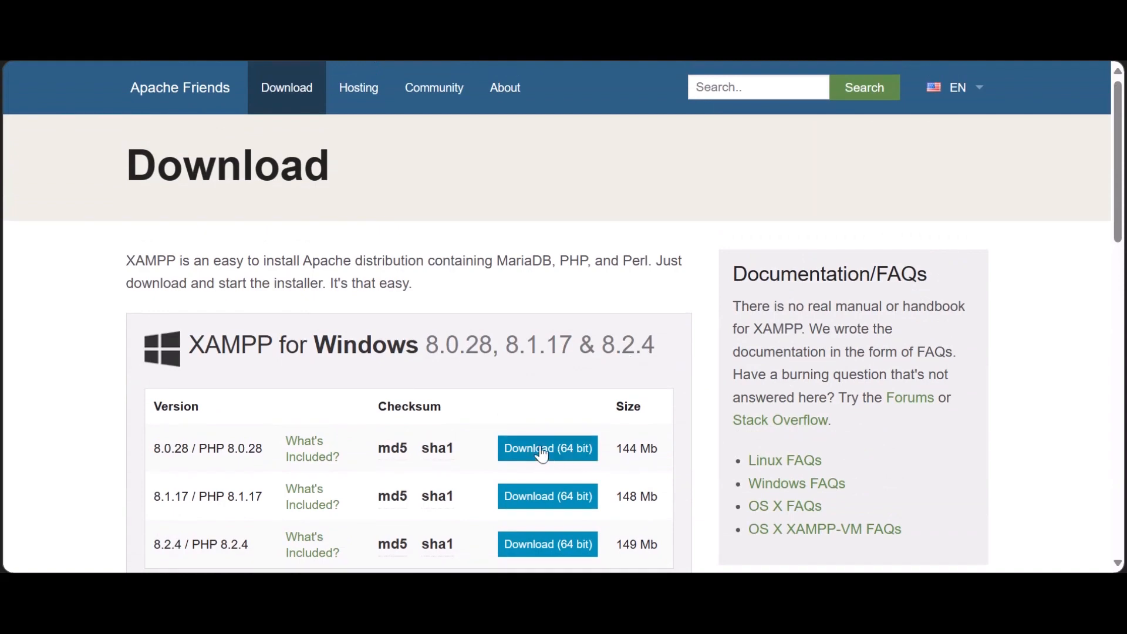
{"action": "scroll", "coordinate": [618, 411], "scroll_direction": "down", "scroll_amount": 2}
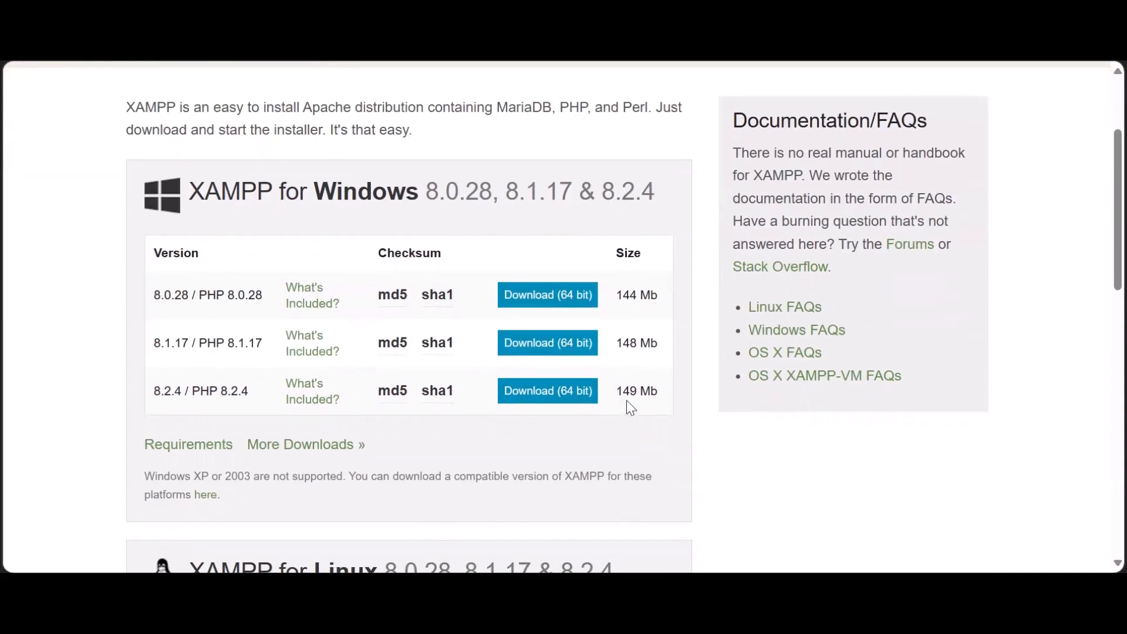
{"action": "scroll", "coordinate": [626, 401], "scroll_direction": "up", "scroll_amount": 1}
{"action": "scroll", "coordinate": [619, 402], "scroll_direction": "up", "scroll_amount": 1}
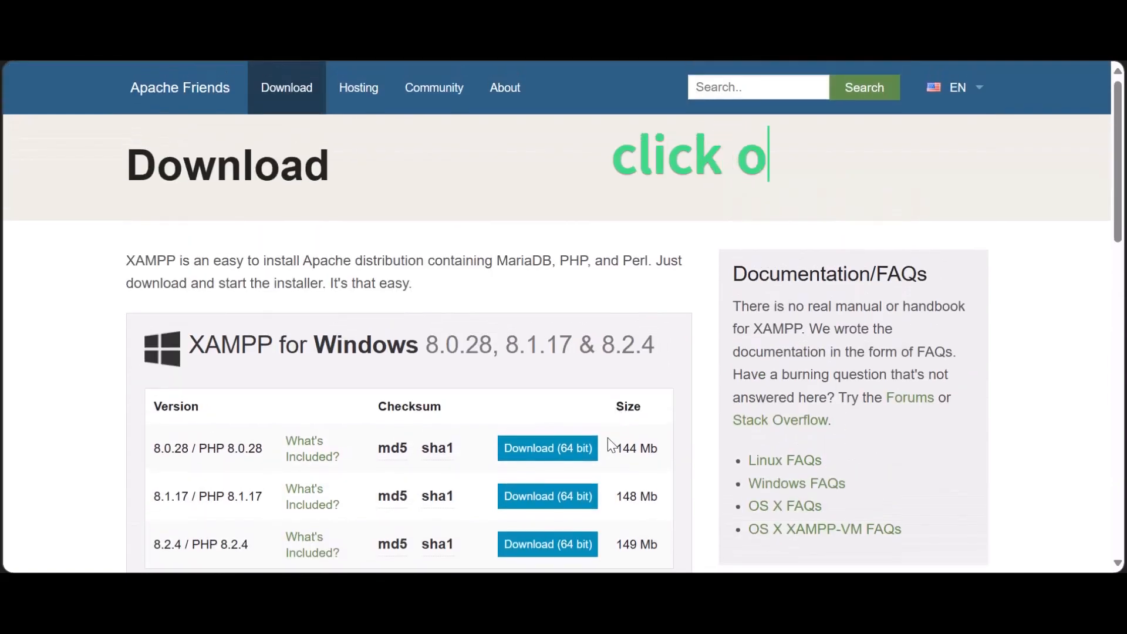
{"action": "left_click", "coordinate": [539, 448]}
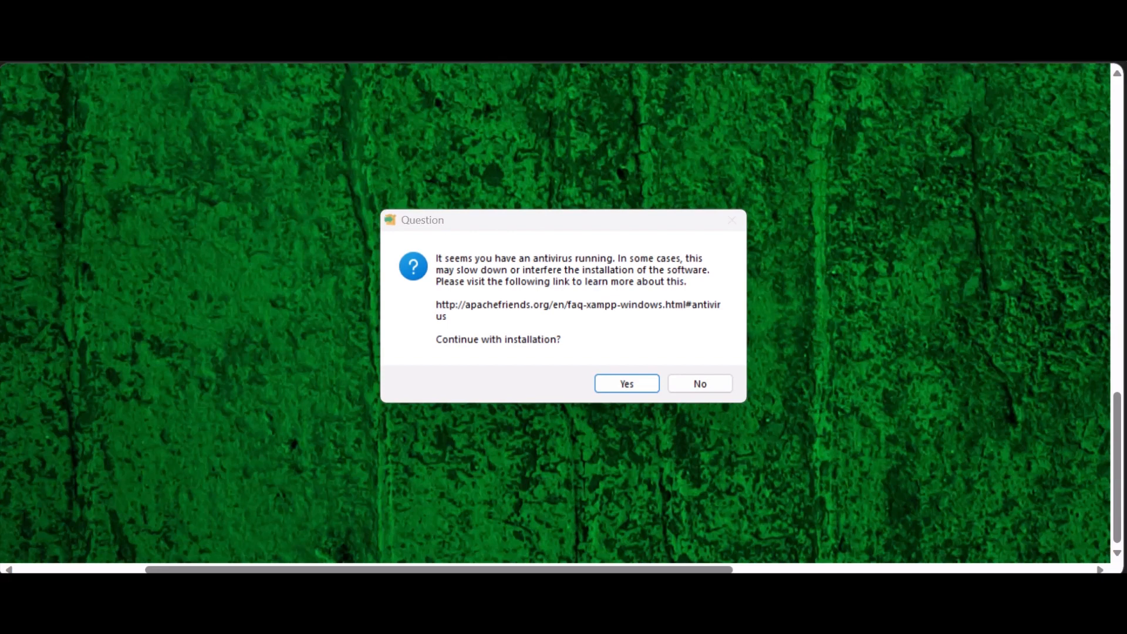
Continue the installation despite the running antivirus and acknowledge the User Account Control warning.
{"action": "mouse_move", "coordinate": [477, 225]}
{"action": "left_mouse_down"}
{"action": "mouse_move", "coordinate": [505, 223]}
{"action": "mouse_move", "coordinate": [470, 209]}
{"action": "left_mouse_up"}
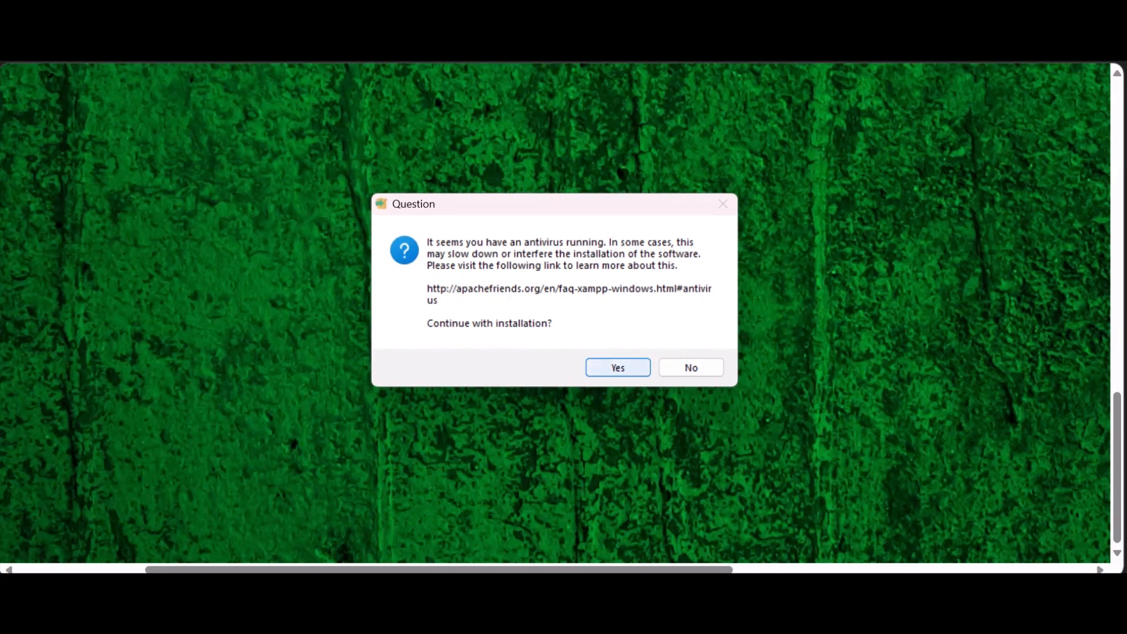
{"action": "key", "text": "Return"}
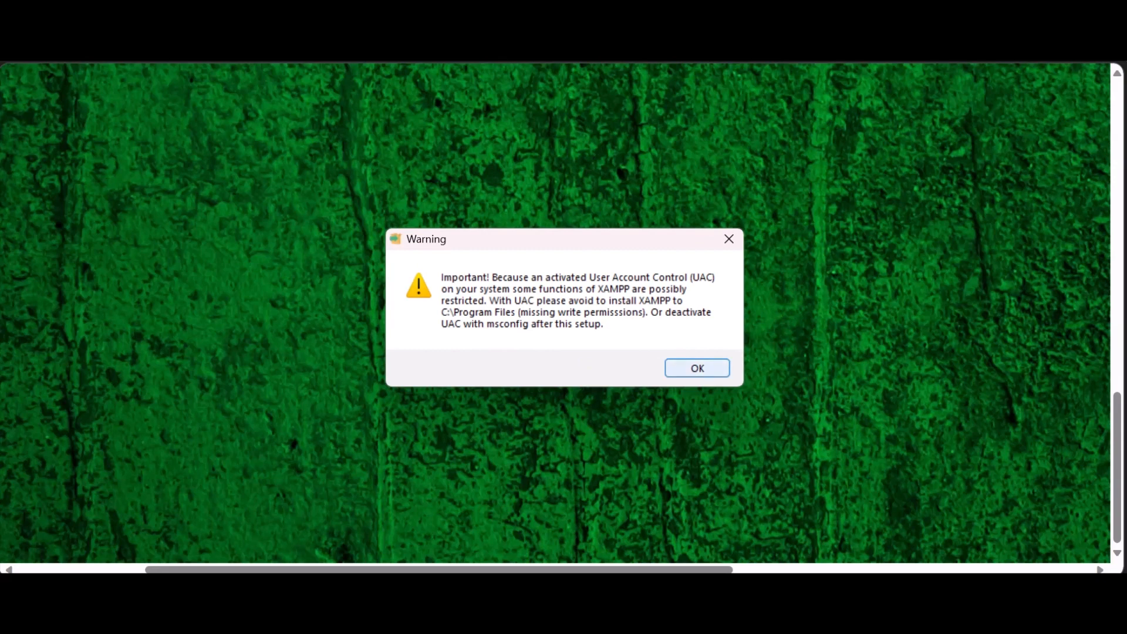
{"action": "key", "text": "Return"}
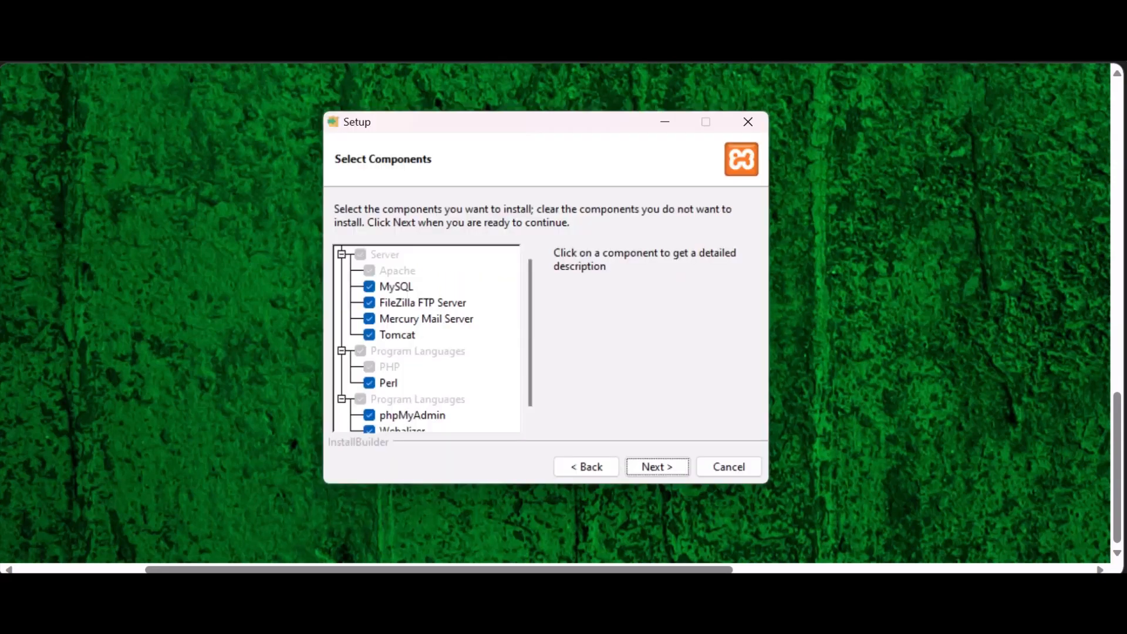
Review the component list and accept the default selection with all server, language and tool components included.
{"action": "scroll", "coordinate": [426, 339], "scroll_direction": "down", "scroll_amount": 1}
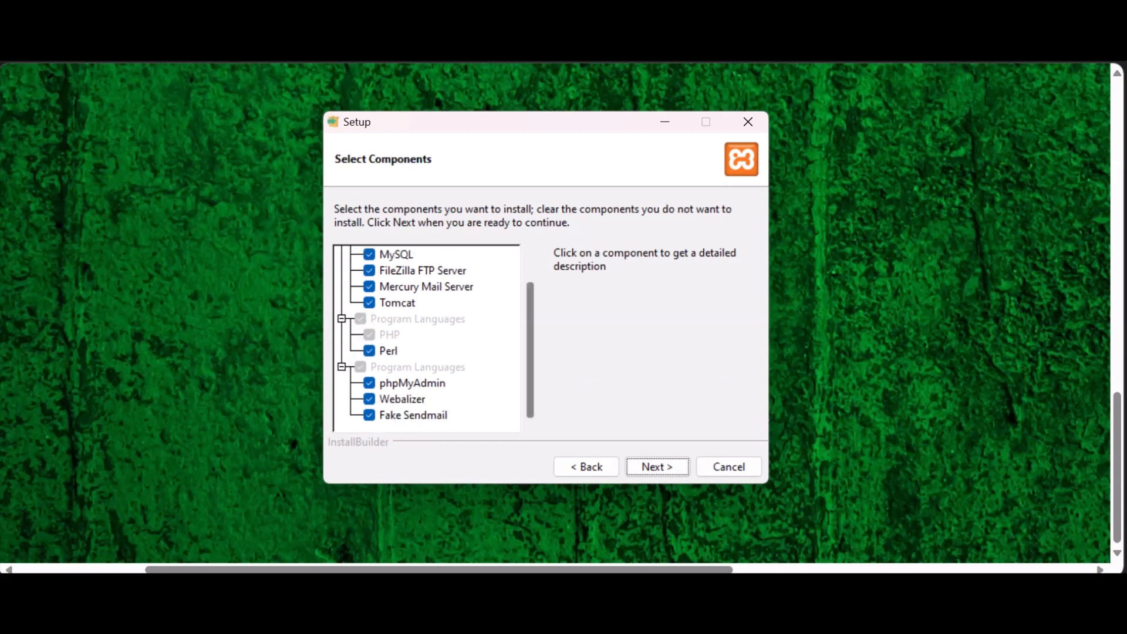
{"action": "scroll", "coordinate": [427, 339], "scroll_direction": "up", "scroll_amount": 1}
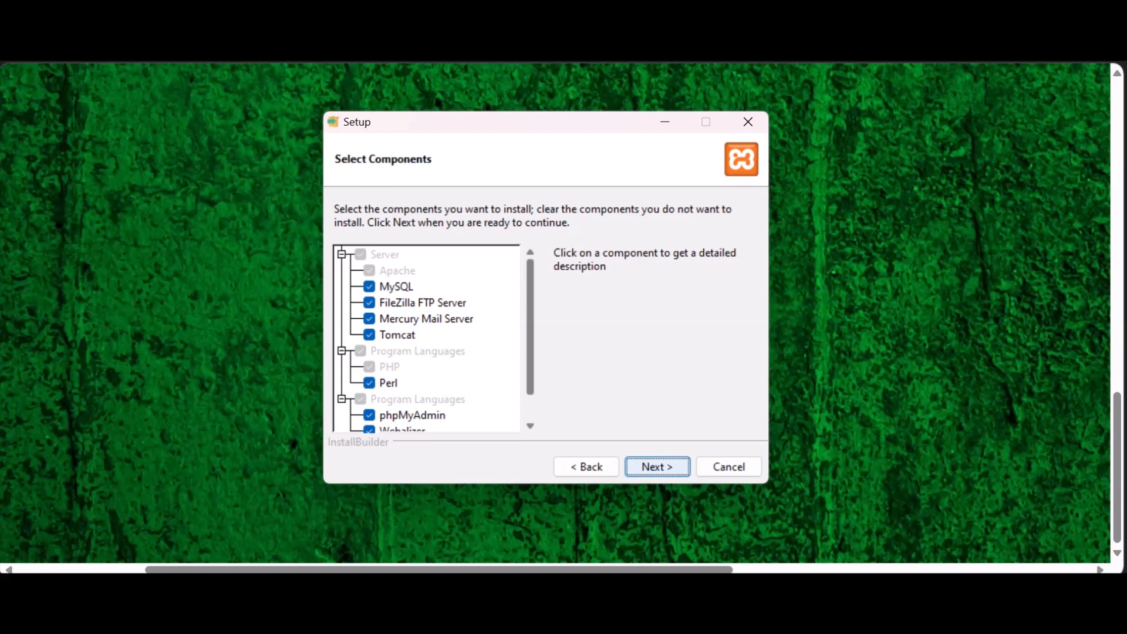
{"action": "left_click", "coordinate": [657, 466]}
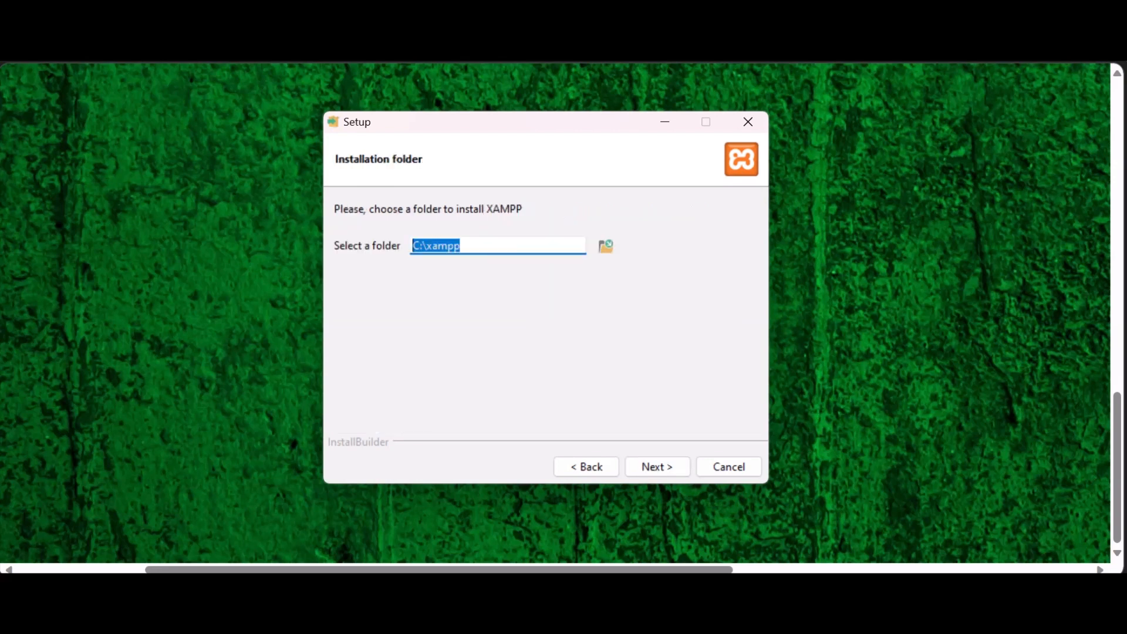
Install XAMPP to the folder C:\xampp with English as the Control Panel language.
{"action": "left_click", "coordinate": [461, 246]}
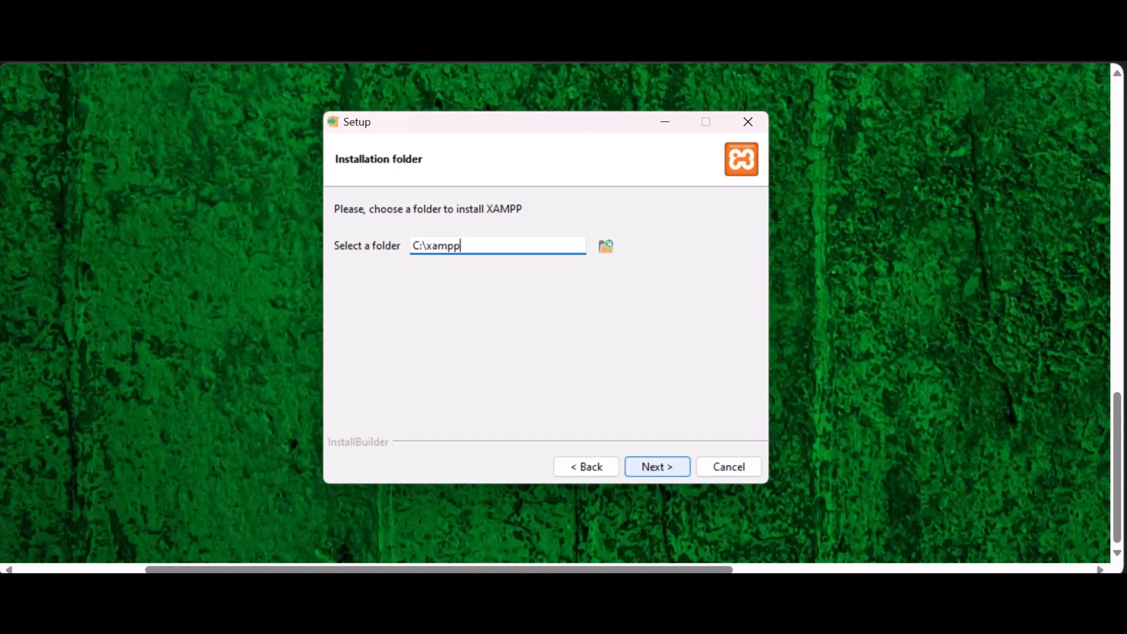
{"action": "left_click", "coordinate": [657, 466]}
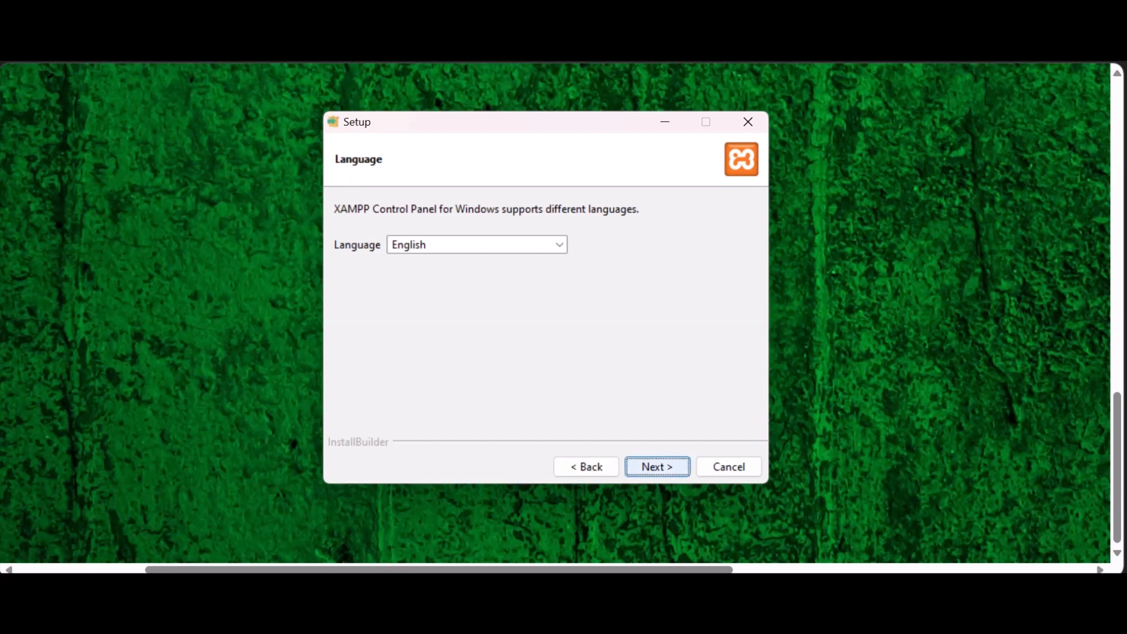
{"action": "left_click", "coordinate": [658, 466]}
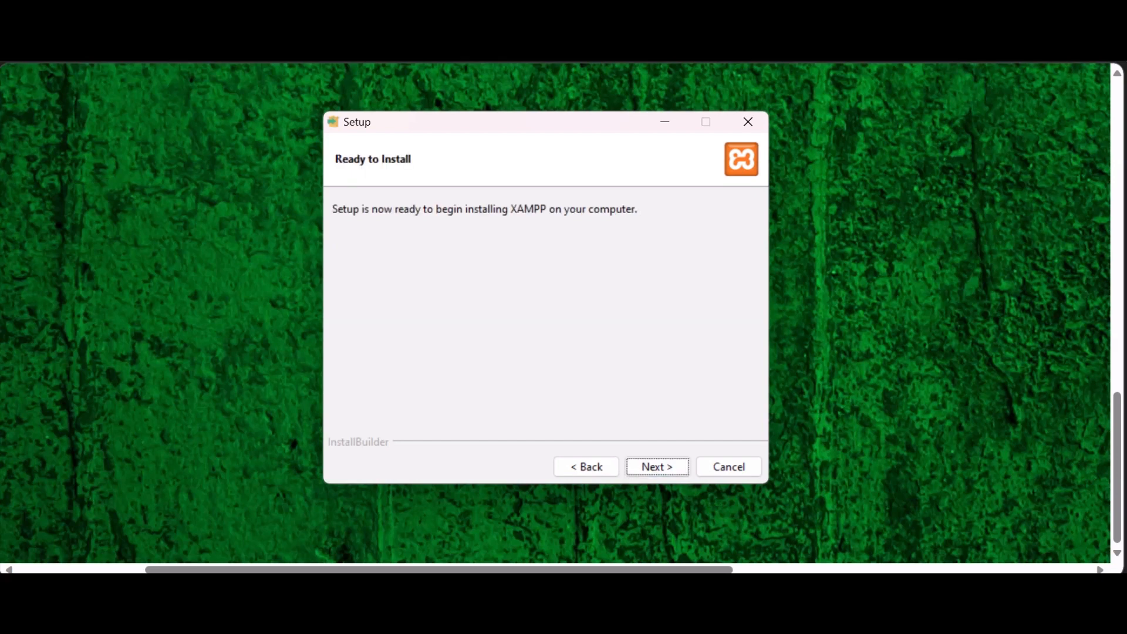
{"action": "left_click", "coordinate": [658, 467]}
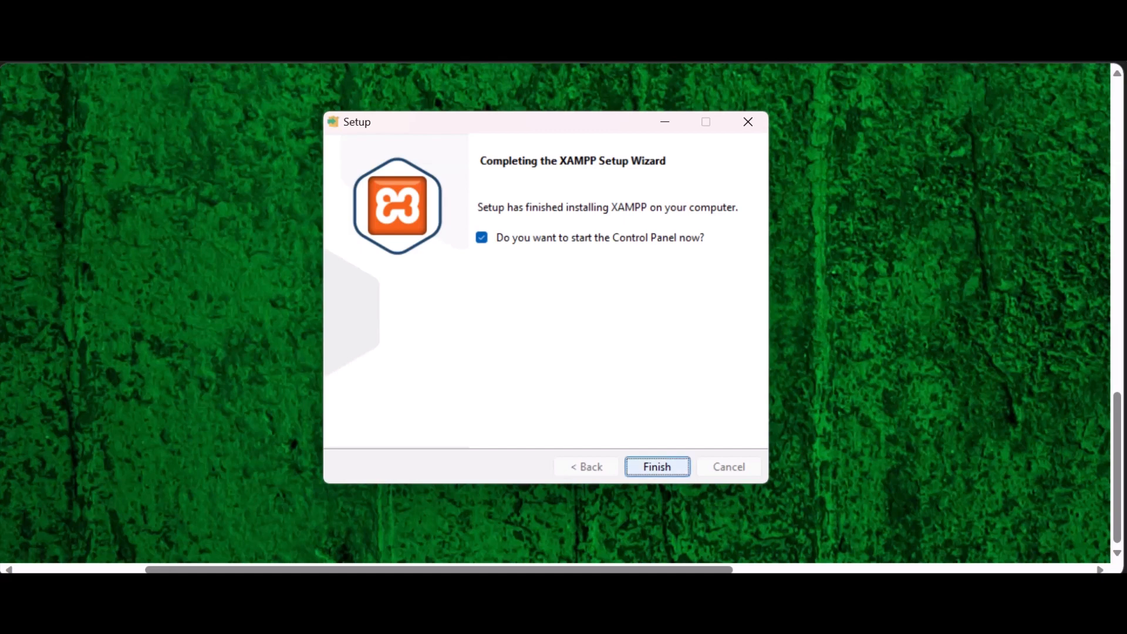
Finish the setup with the Control Panel set to launch, and start the Apache and MySQL modules.
{"action": "left_click", "coordinate": [657, 467]}
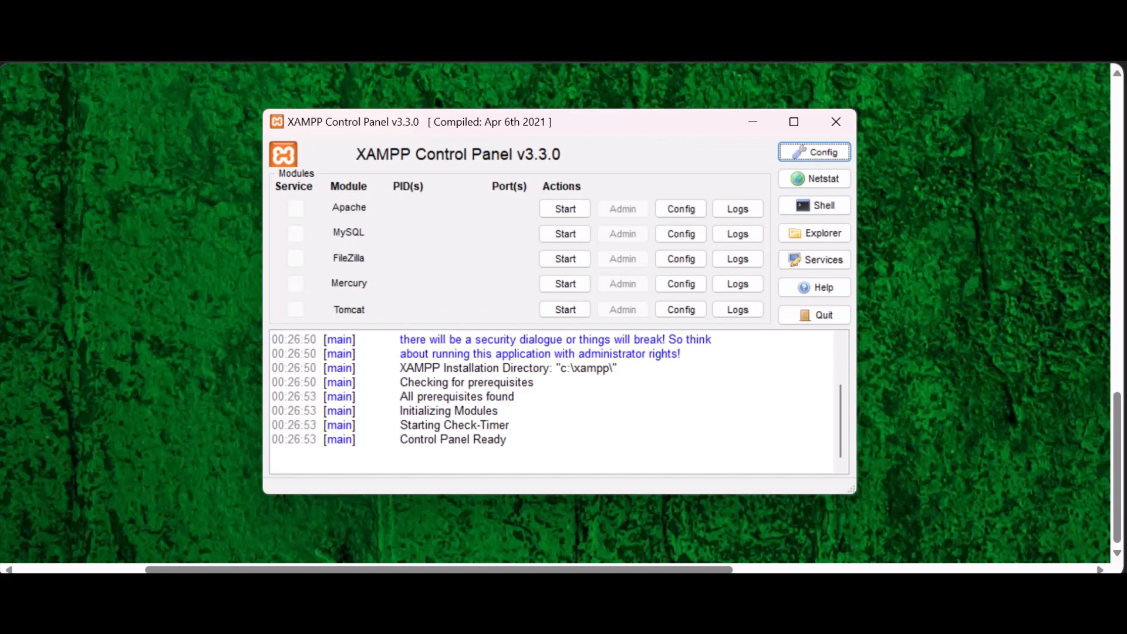
{"action": "mouse_move", "coordinate": [541, 133]}
{"action": "left_mouse_down"}
{"action": "mouse_move", "coordinate": [543, 114]}
{"action": "mouse_move", "coordinate": [540, 138]}
{"action": "left_mouse_up"}
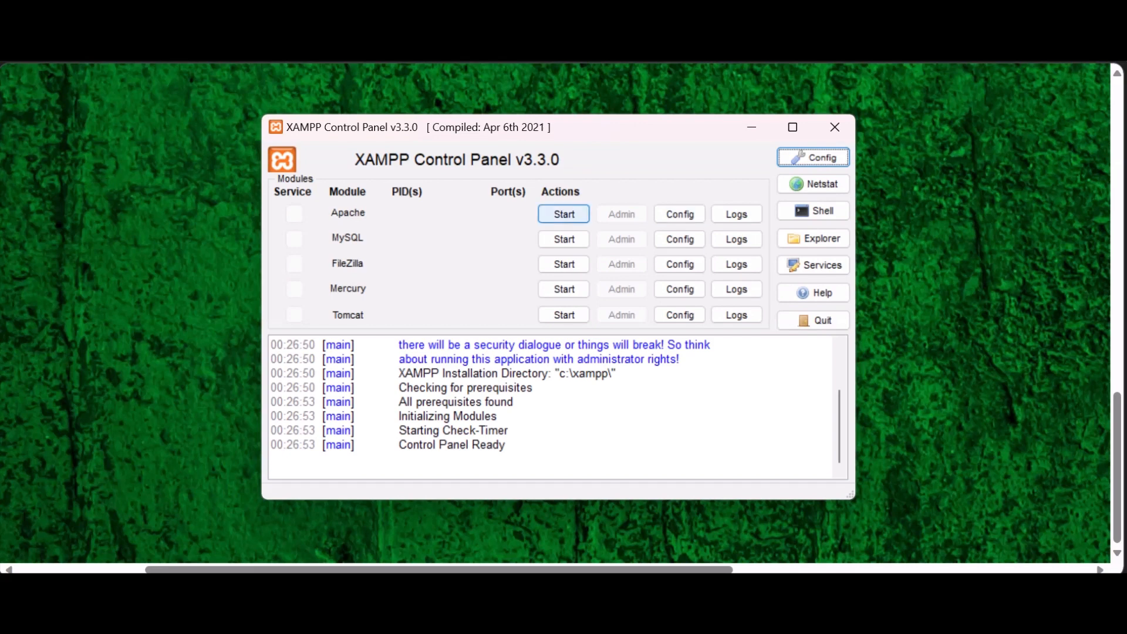
{"action": "left_click", "coordinate": [563, 213]}
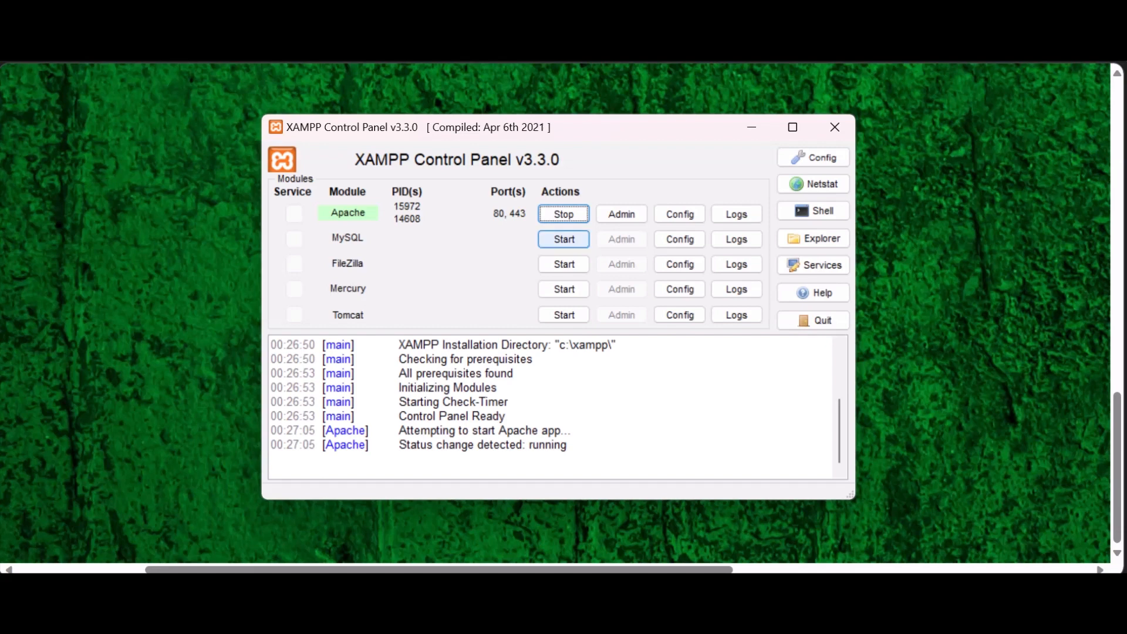
{"action": "left_click", "coordinate": [564, 239]}
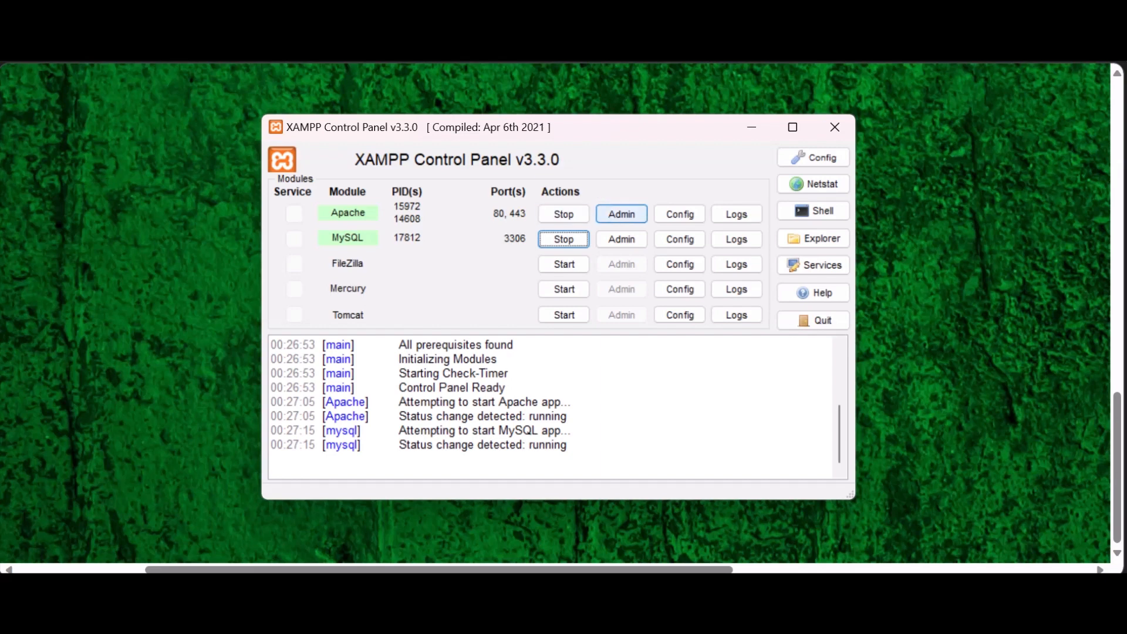
Open Apache's admin page in the browser and look through the XAMPP welcome page.
{"action": "left_click", "coordinate": [621, 214]}
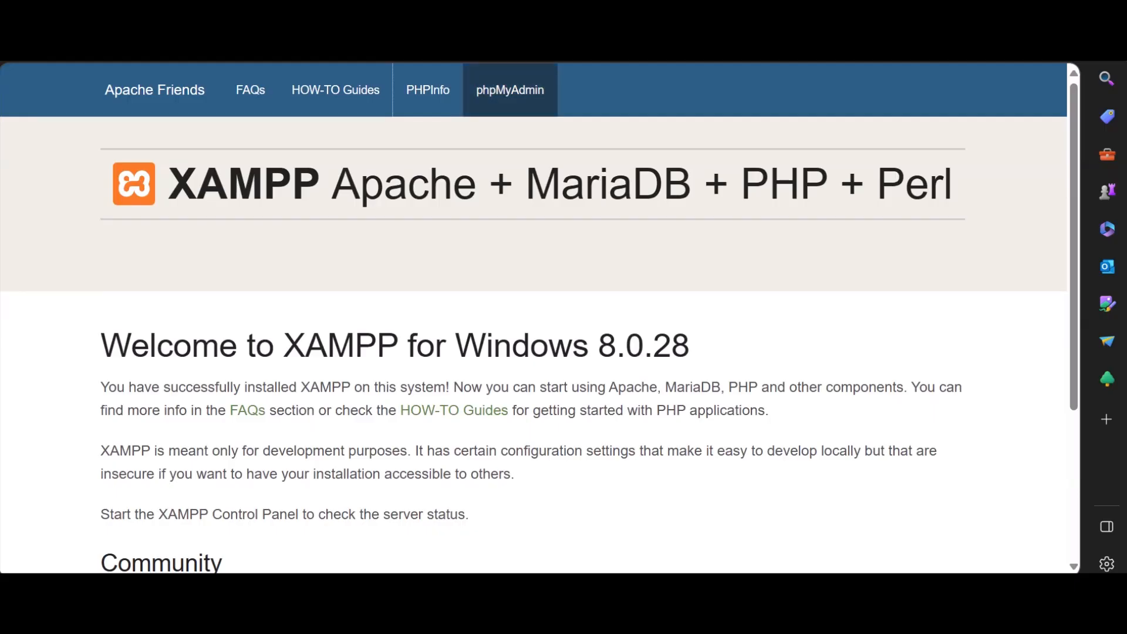
{"action": "scroll", "coordinate": [533, 317], "scroll_direction": "down", "scroll_amount": 4}
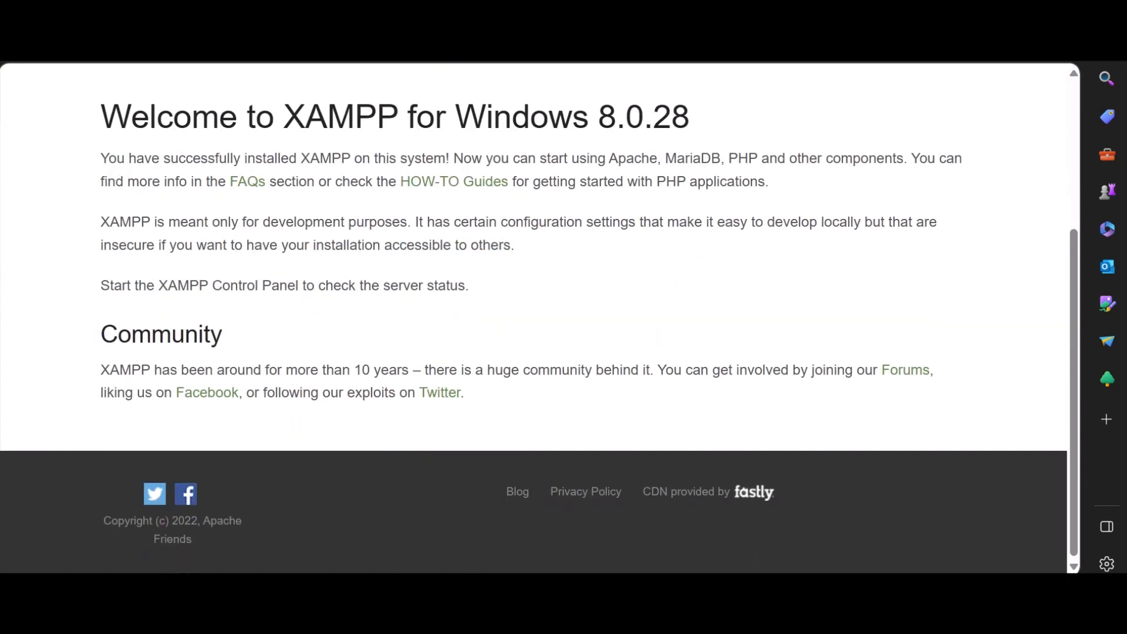
{"action": "scroll", "coordinate": [534, 317], "scroll_direction": "up", "scroll_amount": 4}
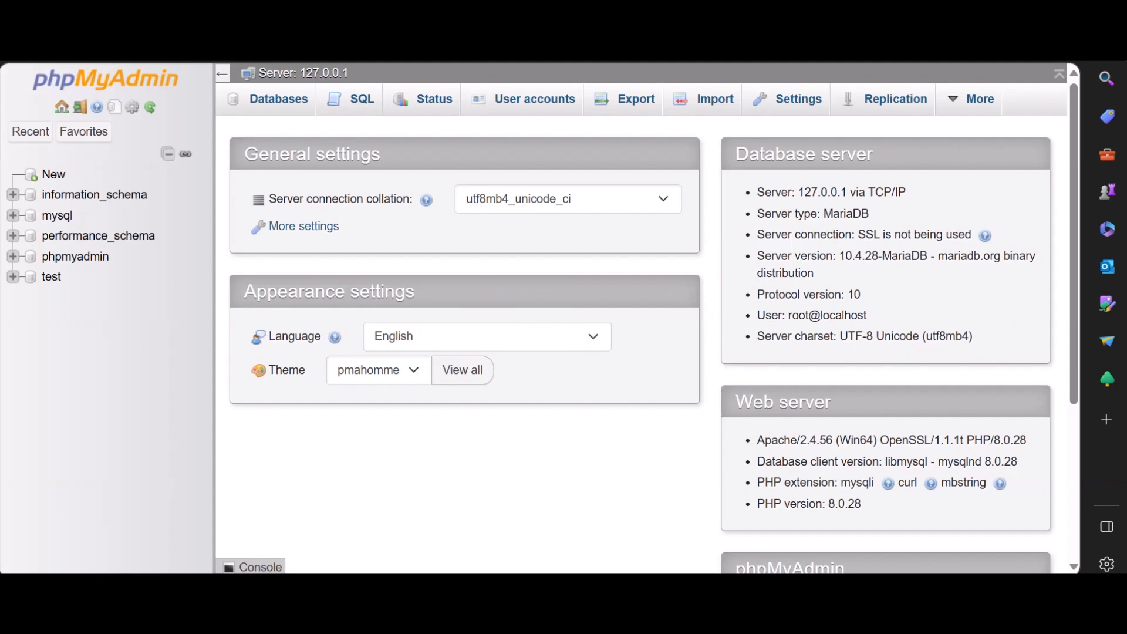
Examine the phpMyAdmin home page, including its appearance settings, database server, web server and version information.
{"action": "scroll", "coordinate": [646, 340], "scroll_direction": "down", "scroll_amount": 4}
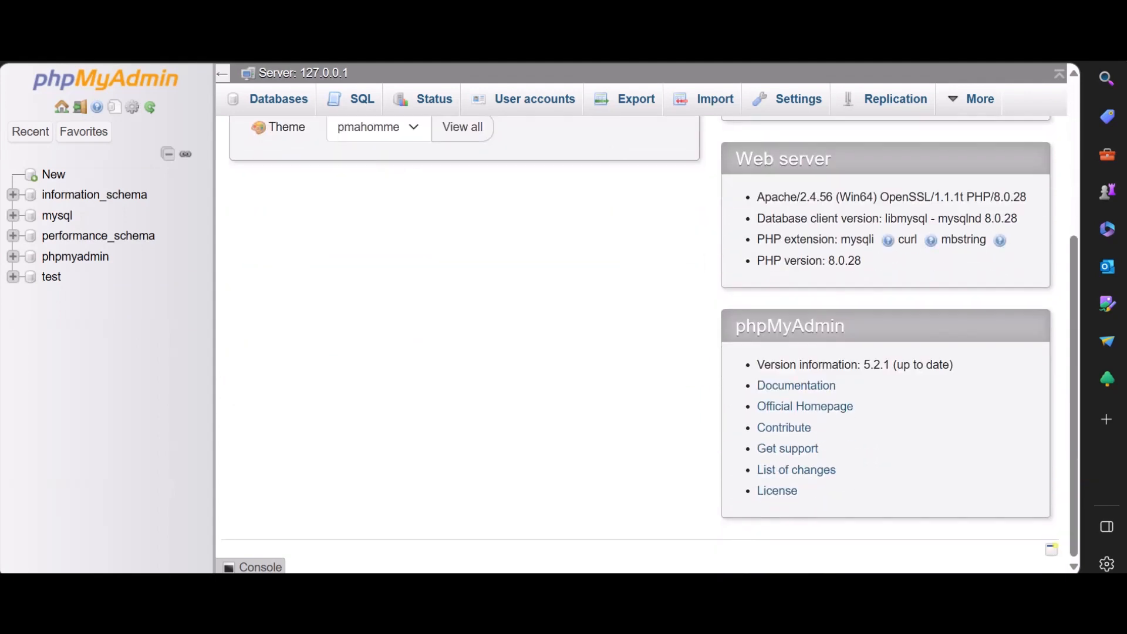
{"action": "scroll", "coordinate": [646, 340], "scroll_direction": "up", "scroll_amount": 4}
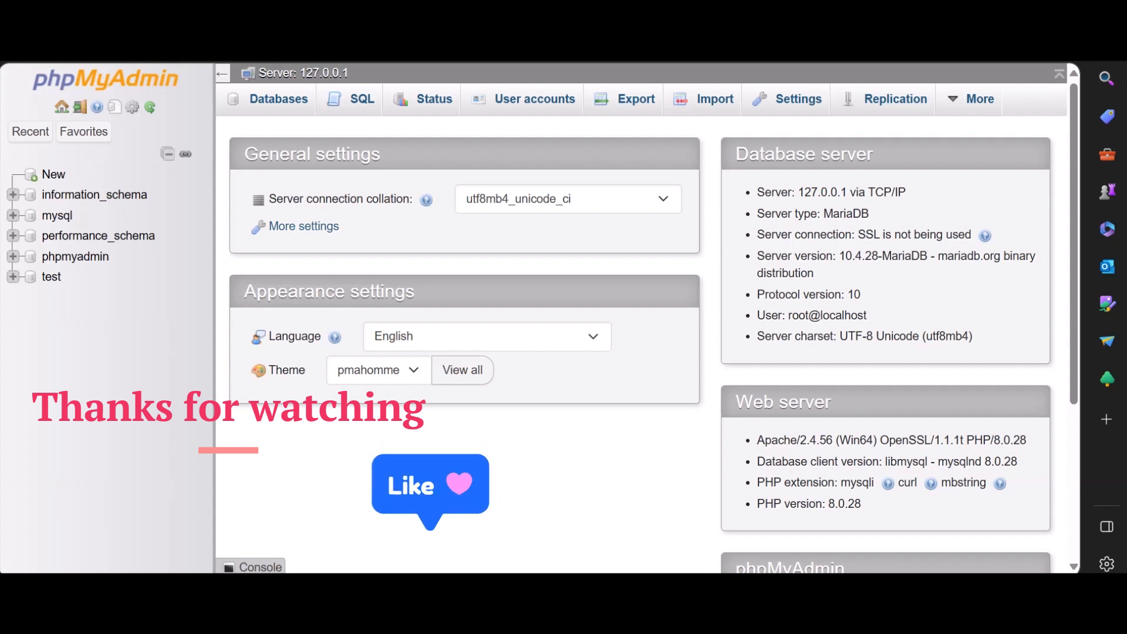
{"action": "scroll", "coordinate": [646, 329], "scroll_direction": "down", "scroll_amount": 3}
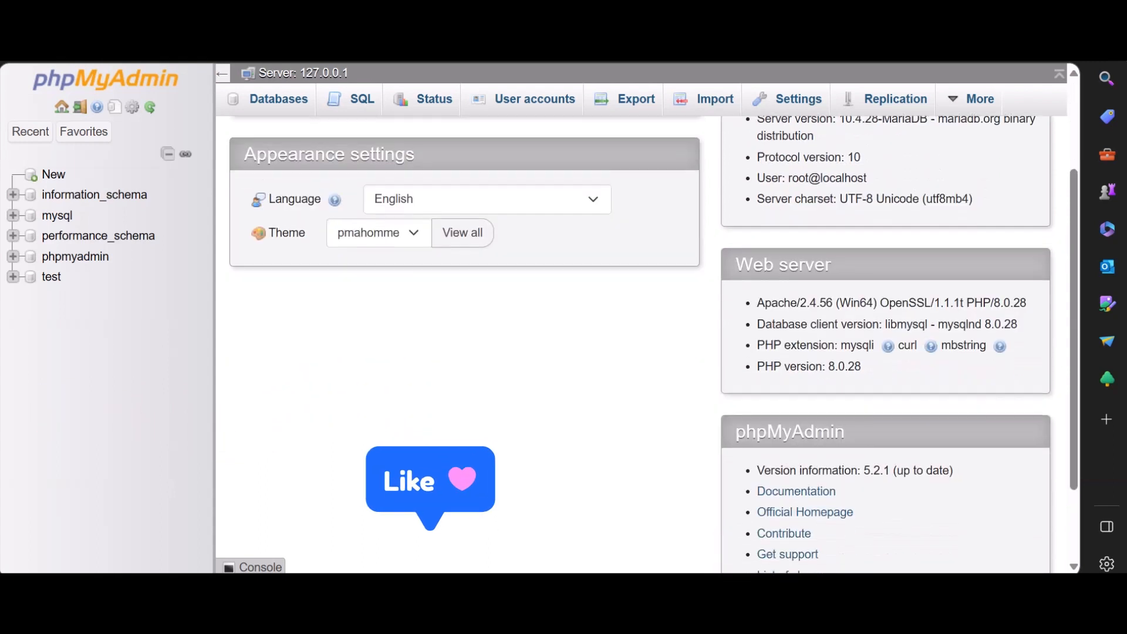
{"action": "scroll", "coordinate": [646, 329], "scroll_direction": "down", "scroll_amount": 2}
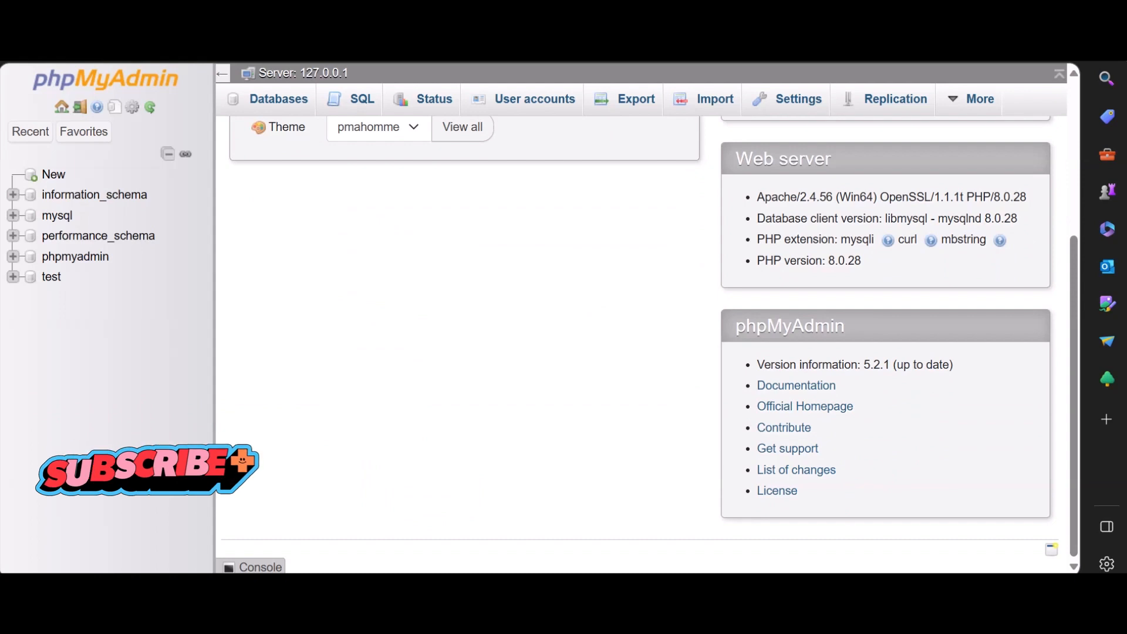
{"action": "scroll", "coordinate": [646, 328], "scroll_direction": "up", "scroll_amount": 4}
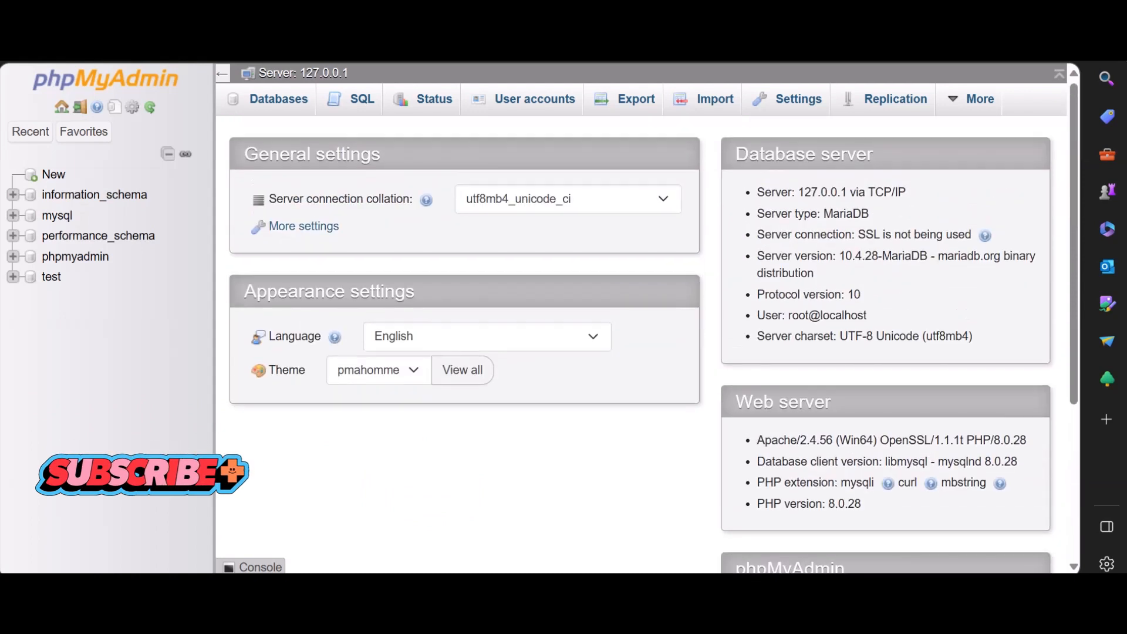